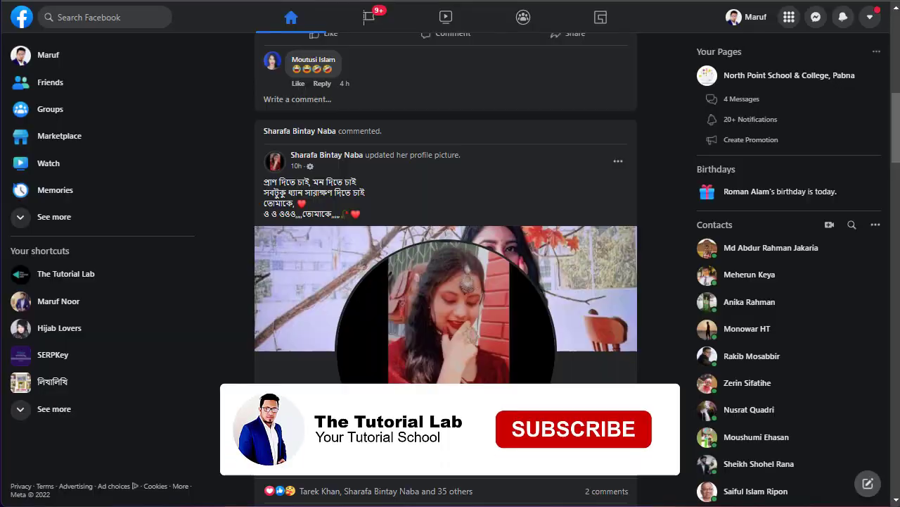
View the personal profile and open the account's general settings page.
left_click(24, 60)
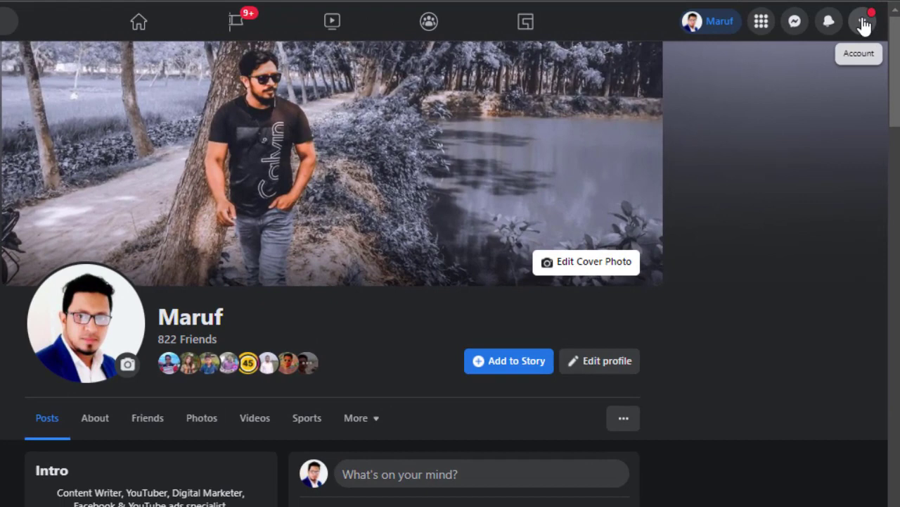
left_click(864, 24)
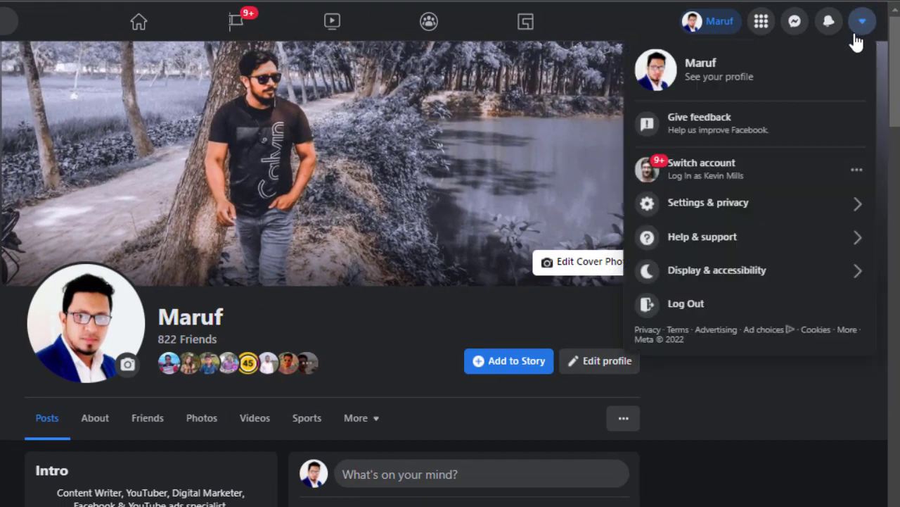
left_click(712, 215)
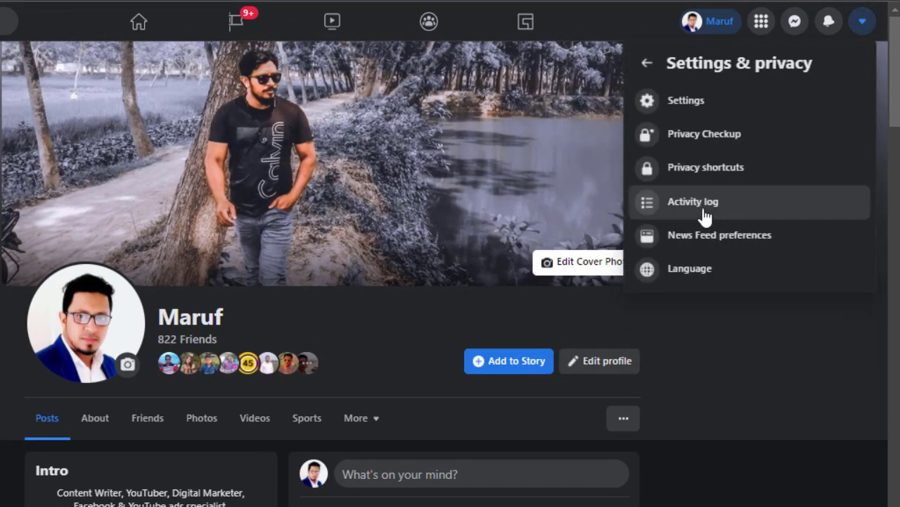
left_click(693, 118)
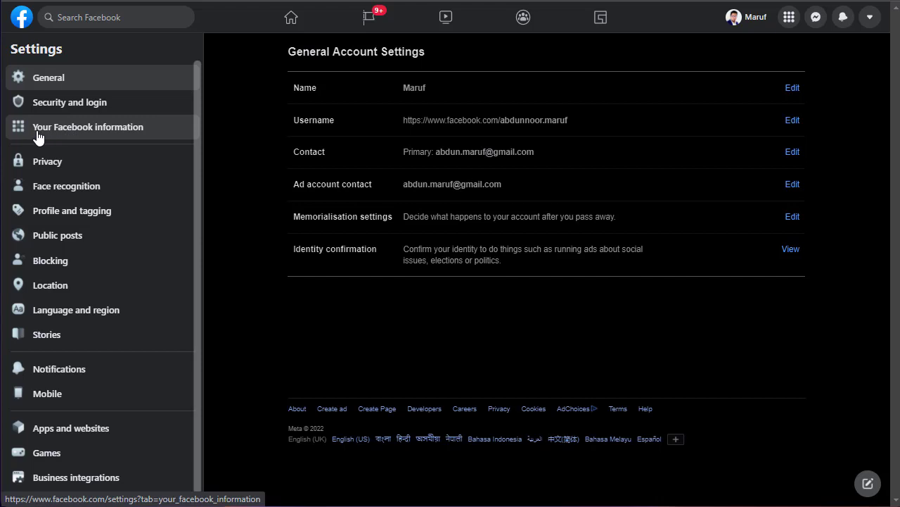
Open the Your Facebook information section of the account settings.
left_click(175, 135)
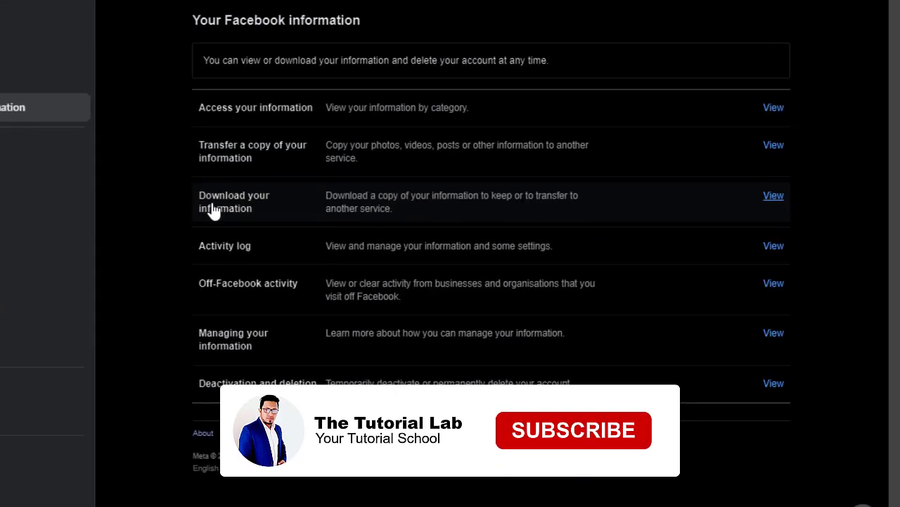
left_click_drag(192, 21, 417, 27)
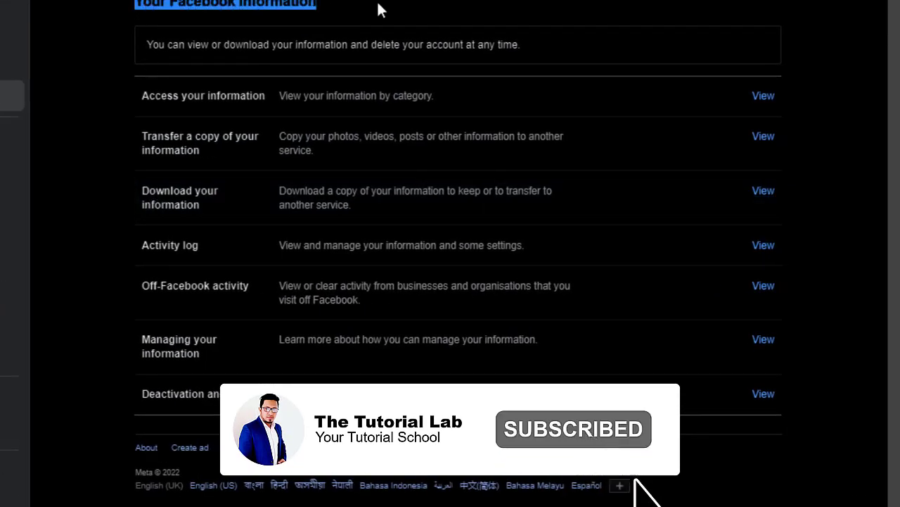
left_click(378, 10)
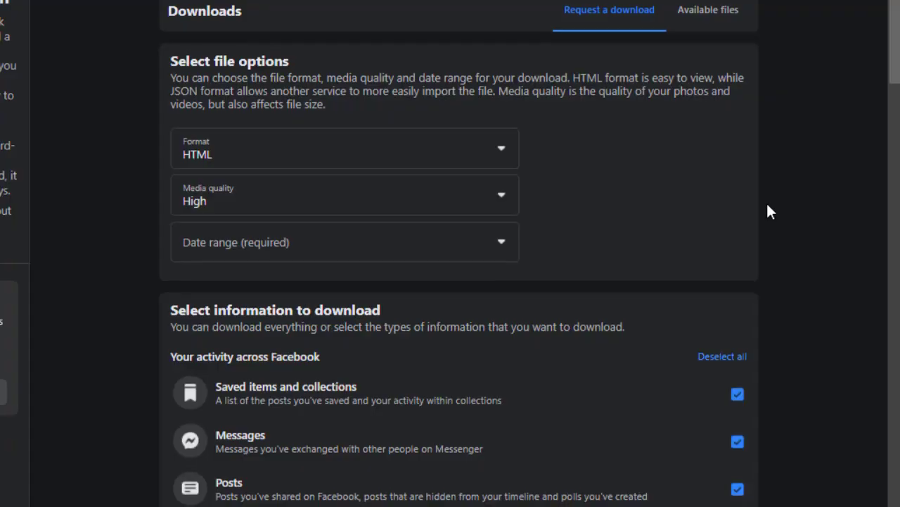
Deselect all information categories preselected for the download under Your activity across Facebook.
scroll(769, 210, "down", 3)
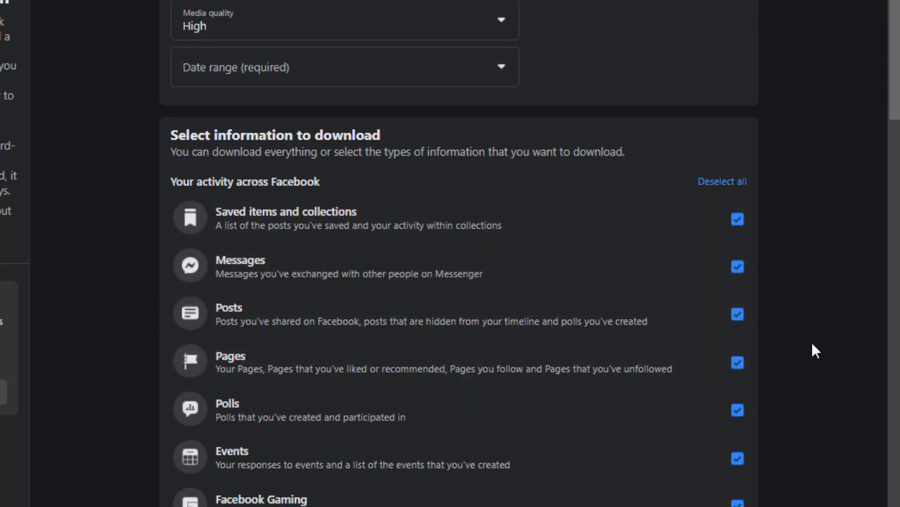
scroll(812, 340, "down", 2)
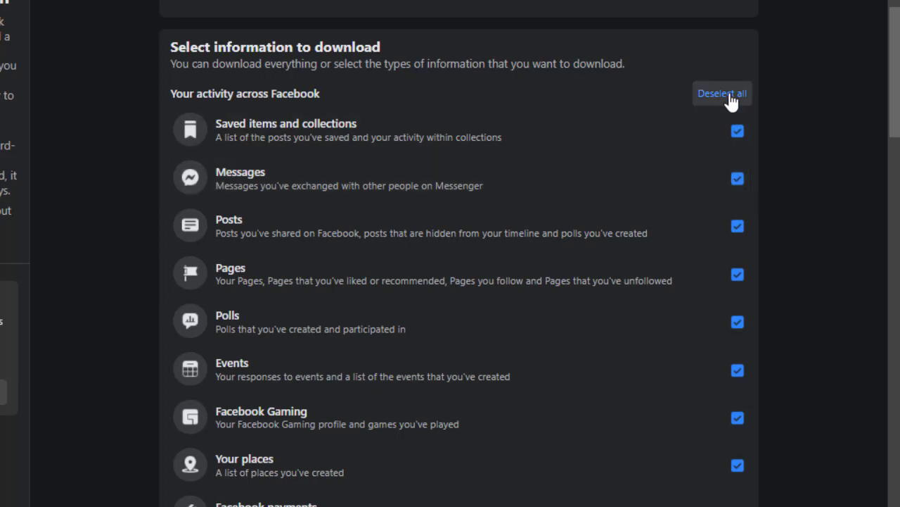
left_click(730, 96)
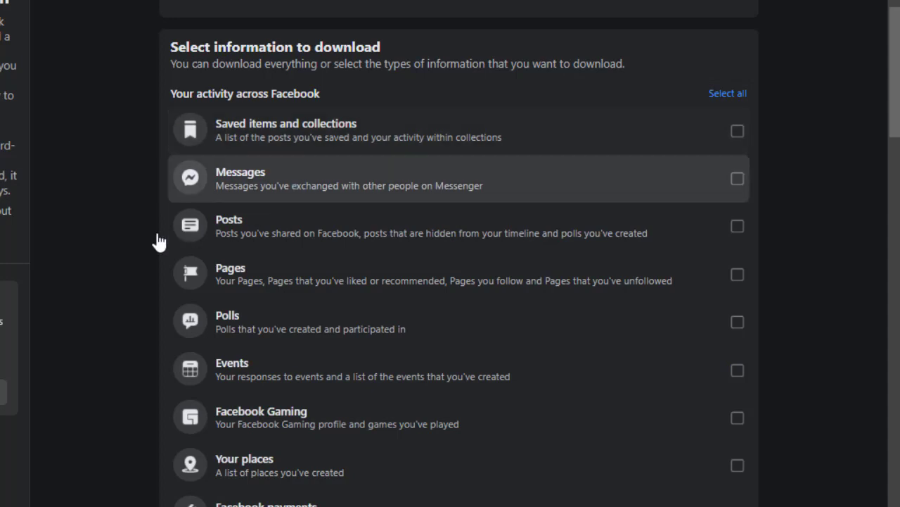
scroll(308, 217, "down", 1)
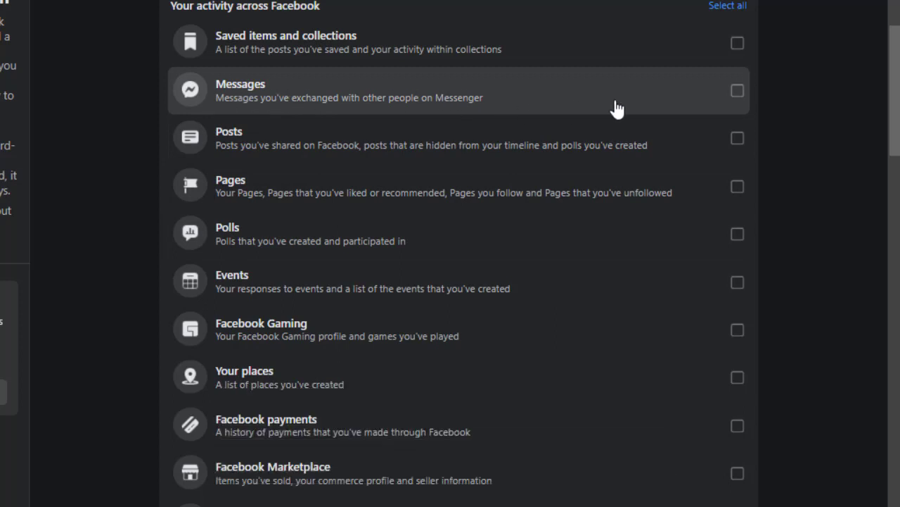
left_click(524, 100)
left_click(396, 112)
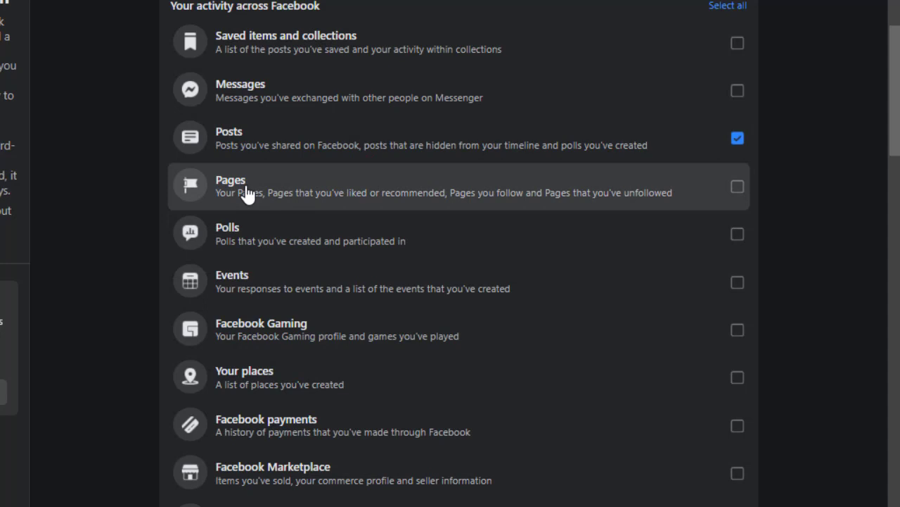
left_click(246, 194)
Review the available information categories and select Posts for the download.
scroll(309, 186, "down", 4)
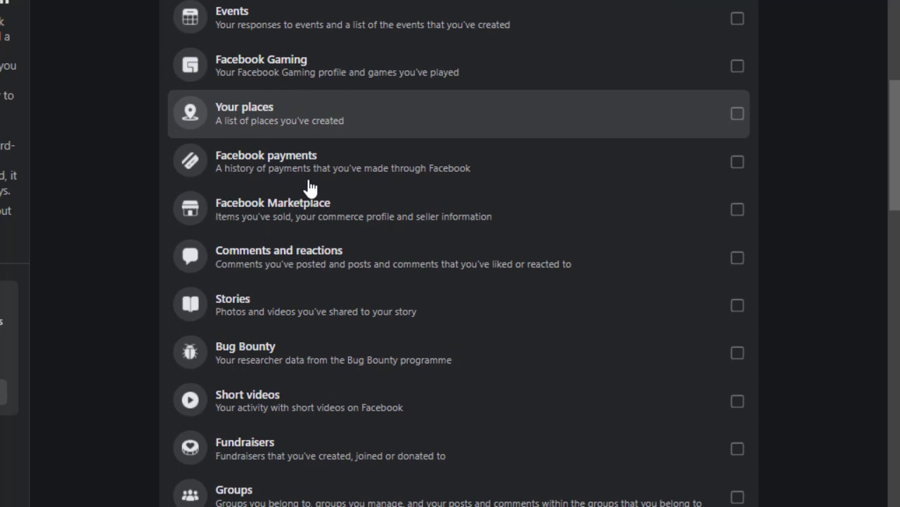
scroll(309, 186, "down", 4)
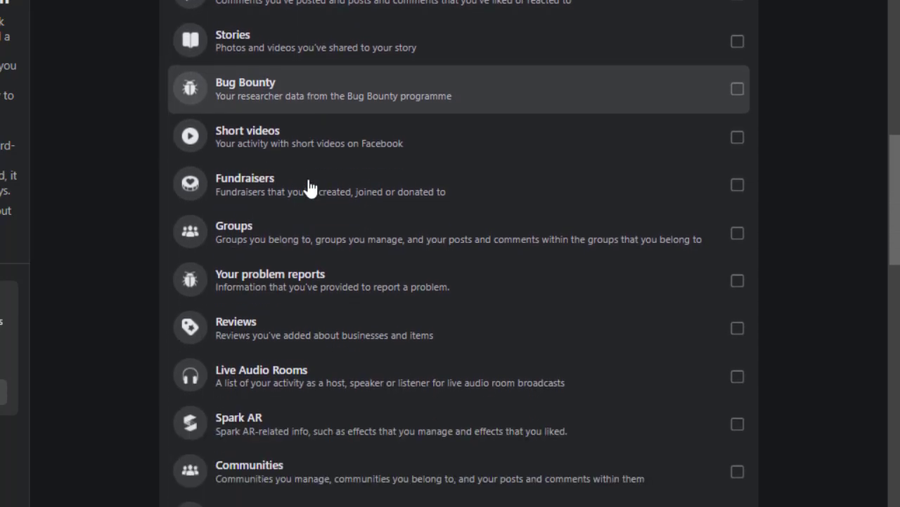
scroll(310, 186, "down", 3)
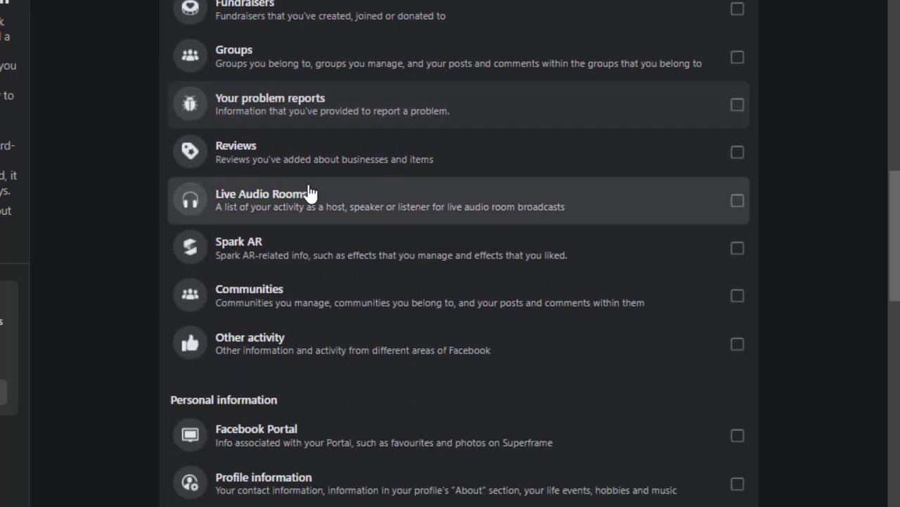
scroll(310, 191, "up", 9)
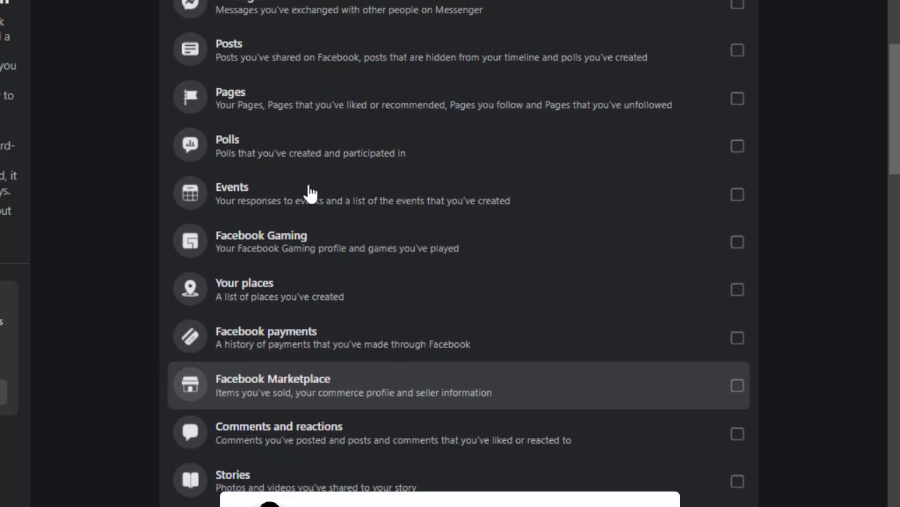
scroll(309, 191, "up", 1)
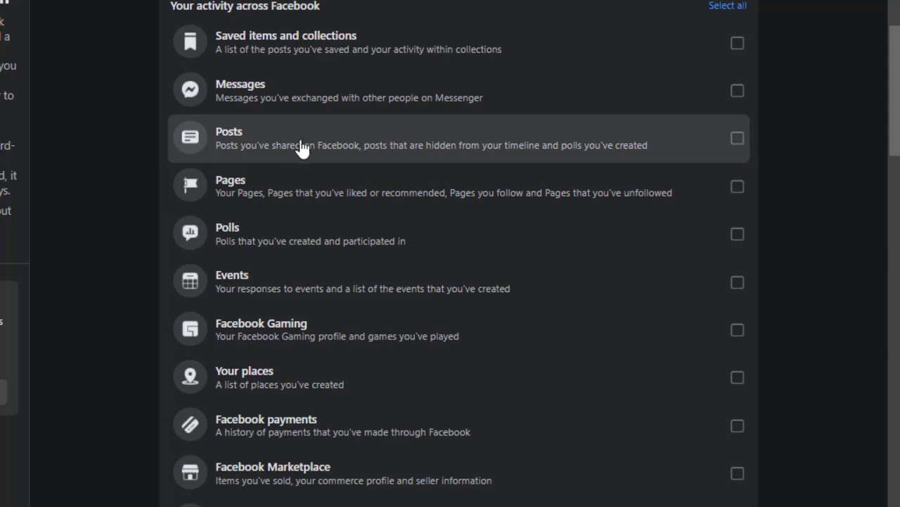
left_click(221, 150)
scroll(688, 153, "down", 1)
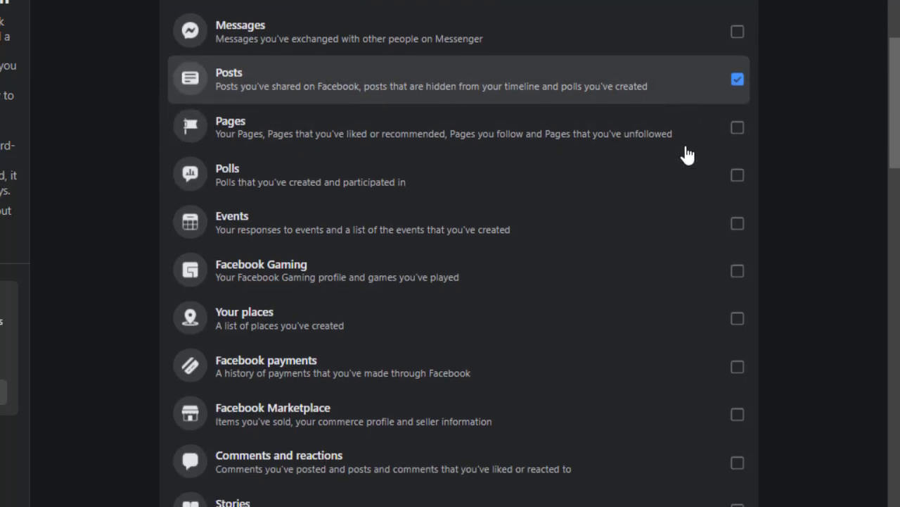
scroll(688, 154, "down", 15)
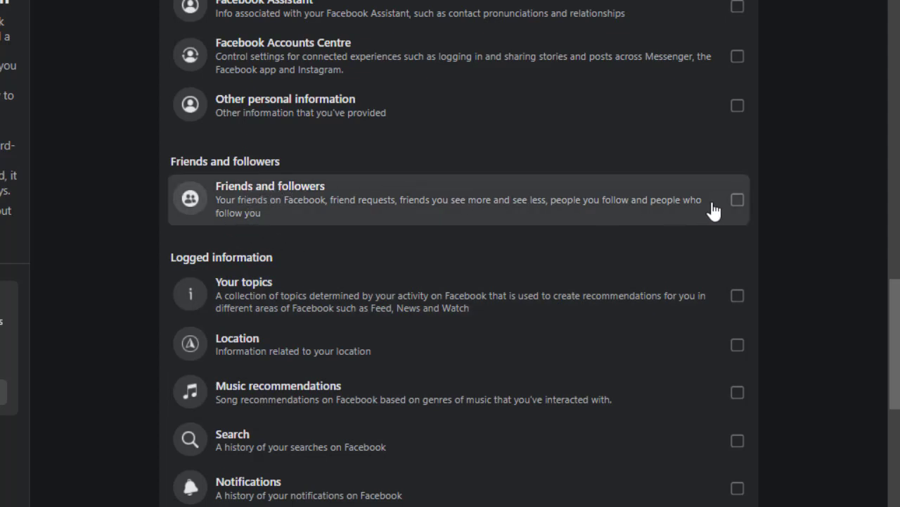
Set the download's file options to HTML format, High media quality and the Last week date range.
scroll(598, 211, "up", 18)
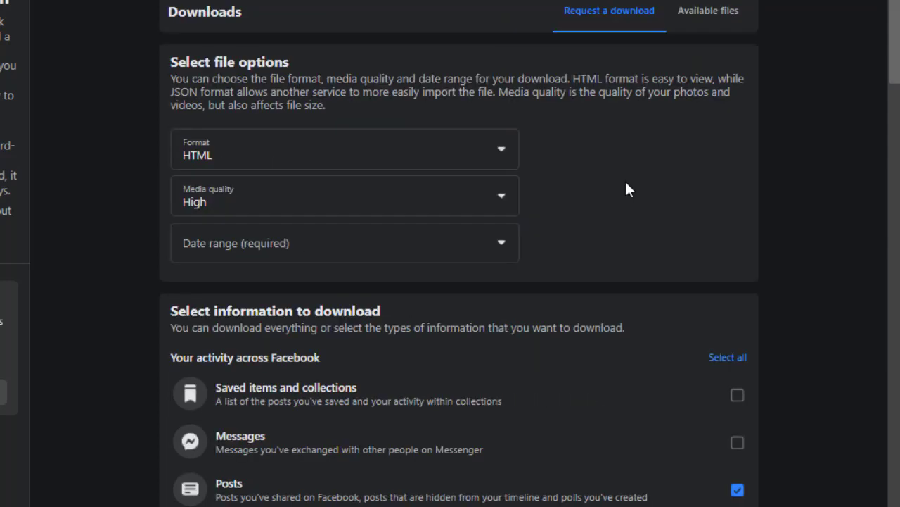
left_click(200, 161)
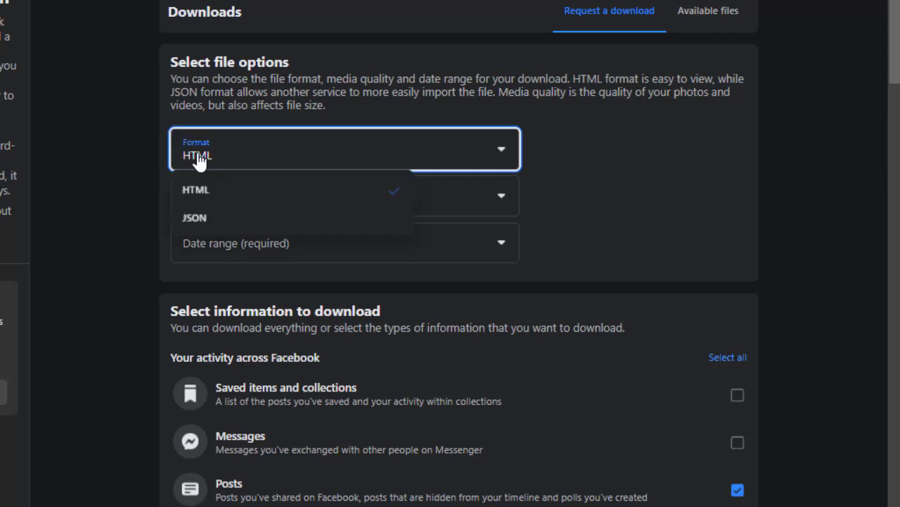
left_click(222, 191)
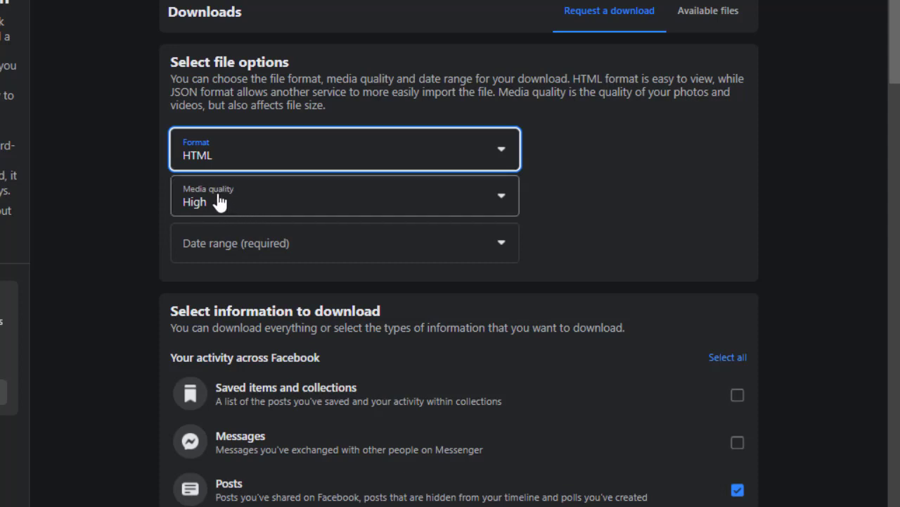
left_click(220, 201)
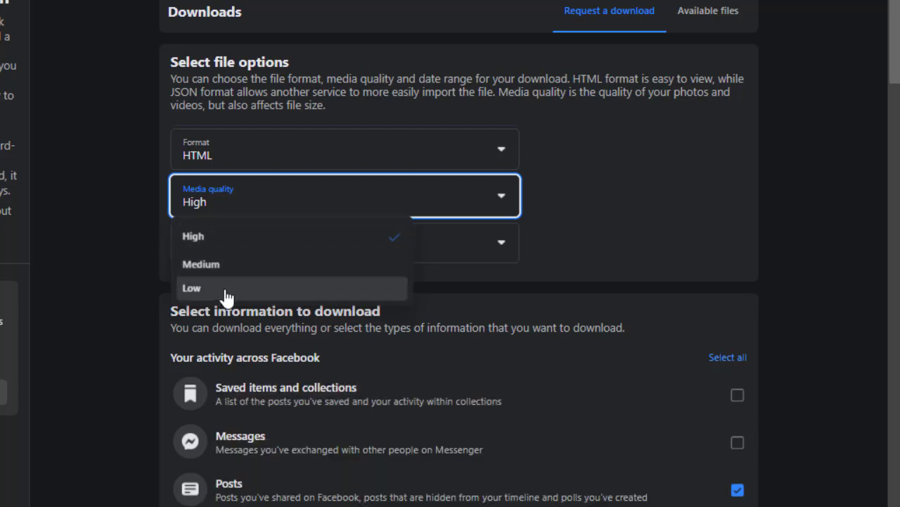
left_click(118, 253)
left_click(284, 250)
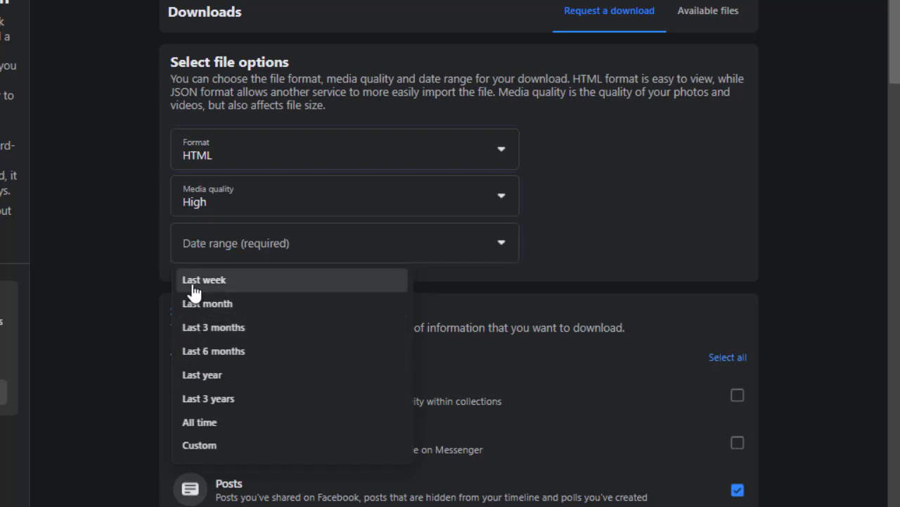
left_click(204, 281)
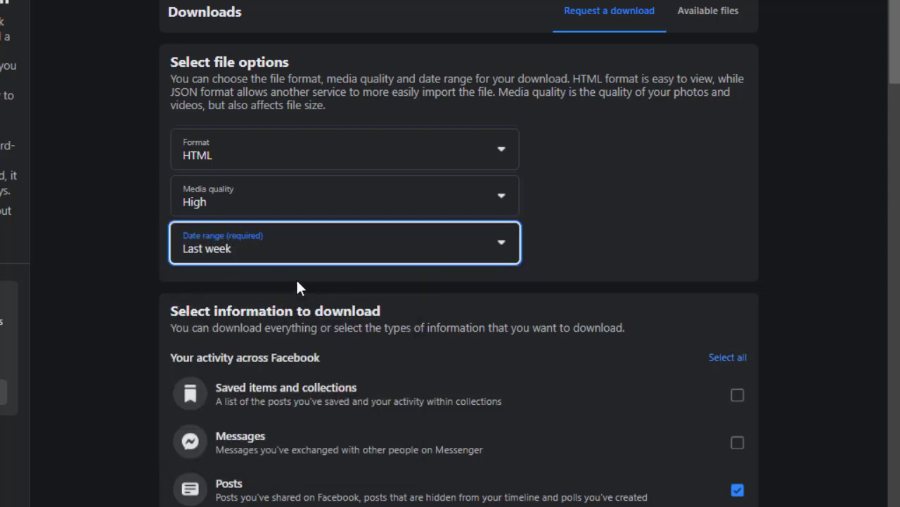
left_click(683, 217)
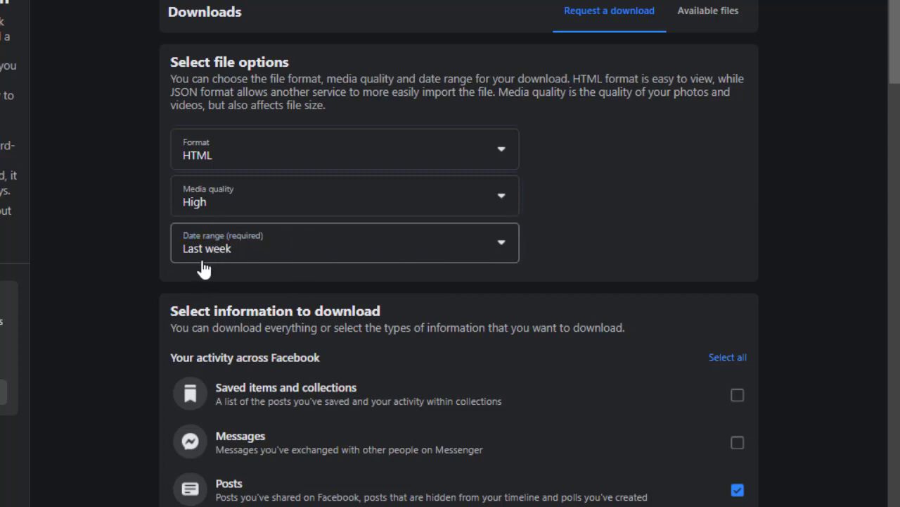
Request the download of the selected posts with the chosen file options.
scroll(307, 267, "down", 3)
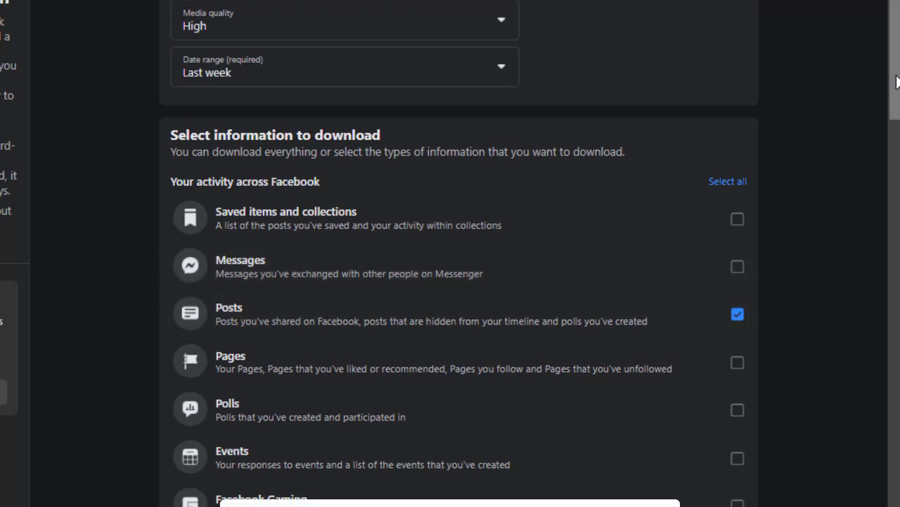
left_click_drag(896, 82, 896, 471)
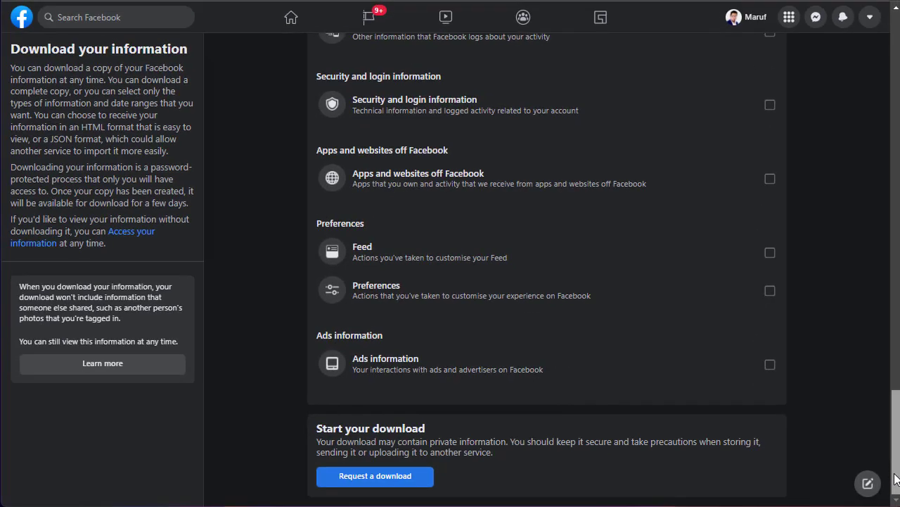
left_click(407, 484)
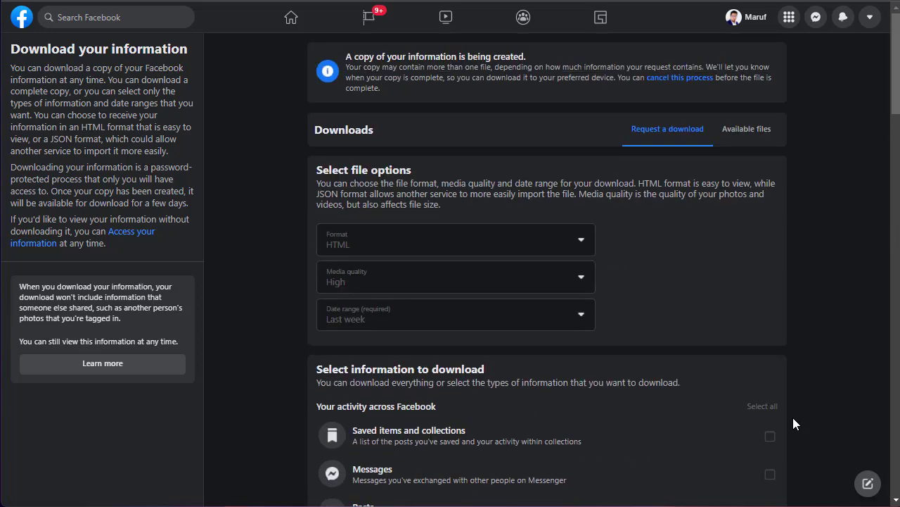
Check the status of the requested copy among the available files.
left_click(753, 133)
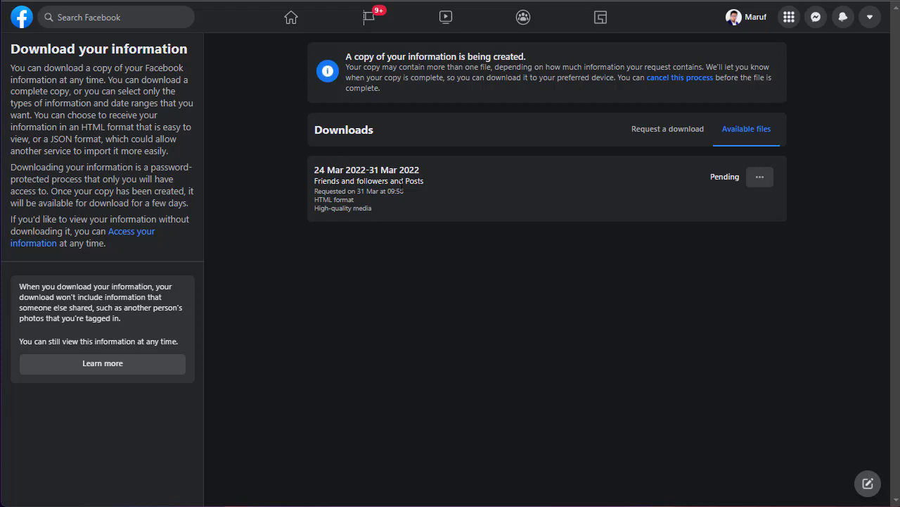
left_click_drag(711, 177, 740, 177)
left_click(682, 194)
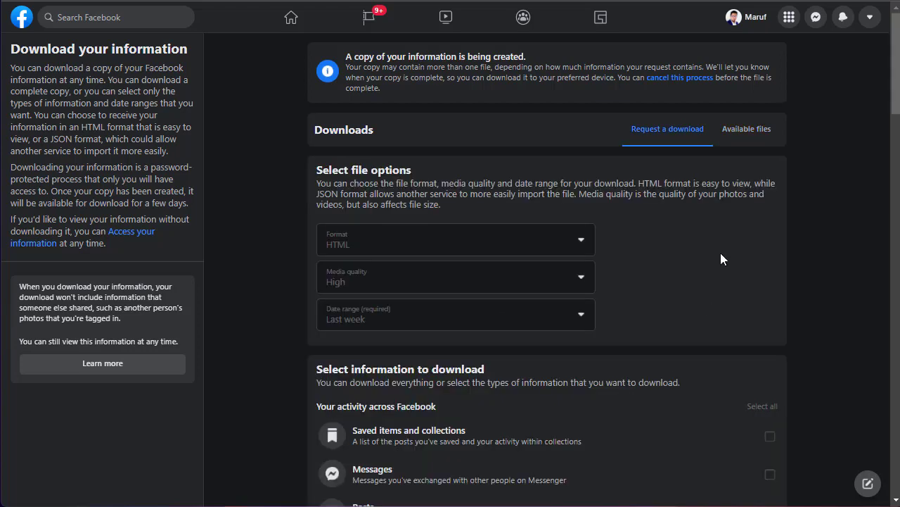
left_click(729, 143)
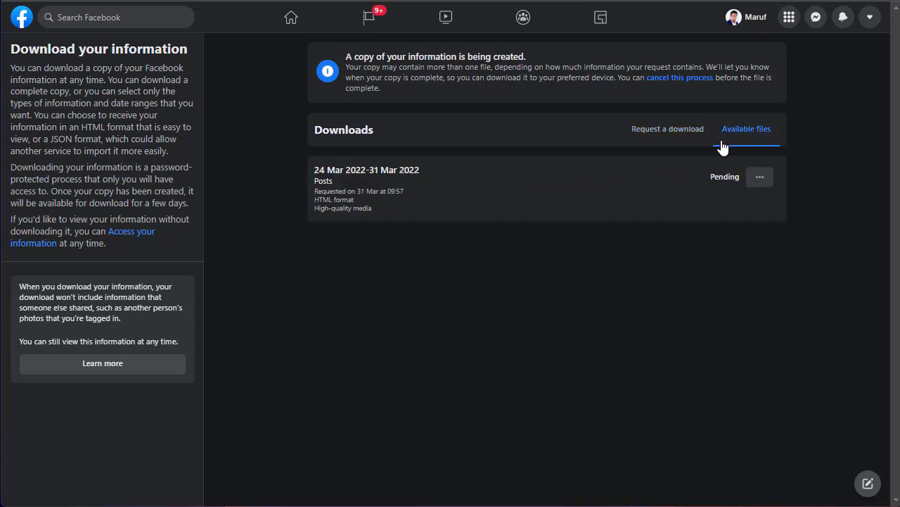